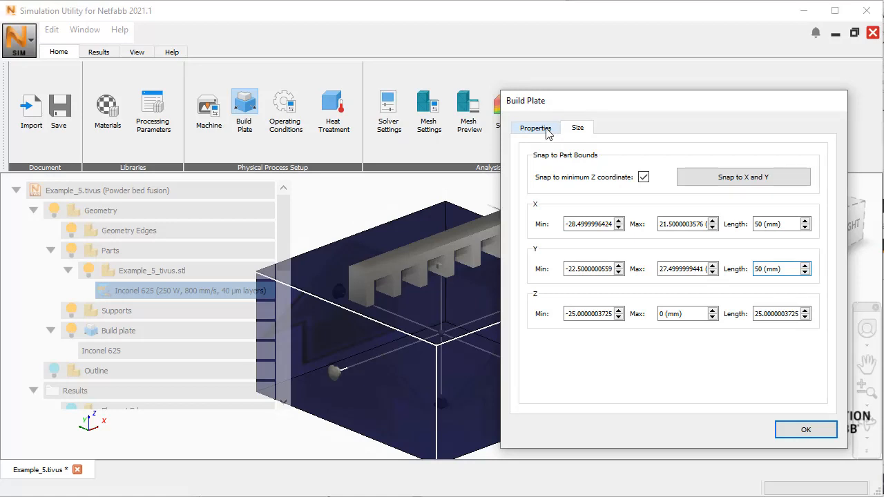
Set the build plate's heating to Controlled temperature with a temperature of 100 C
left_click(546, 130)
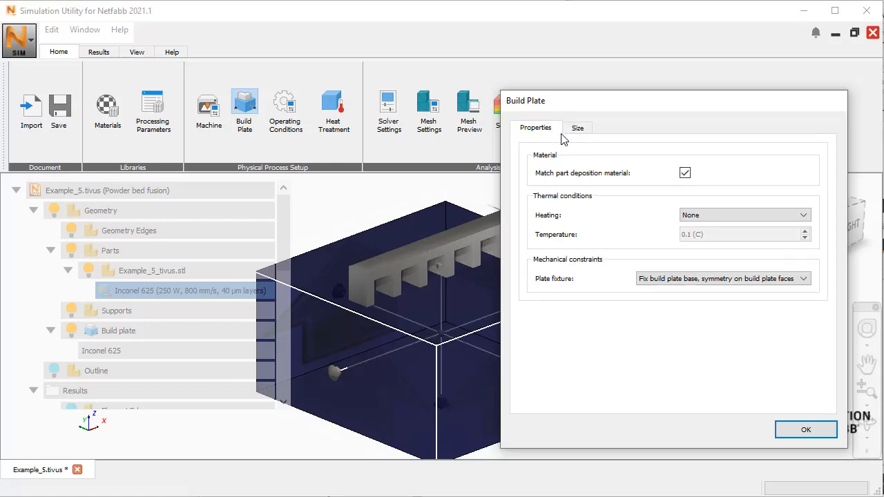
left_click(806, 219)
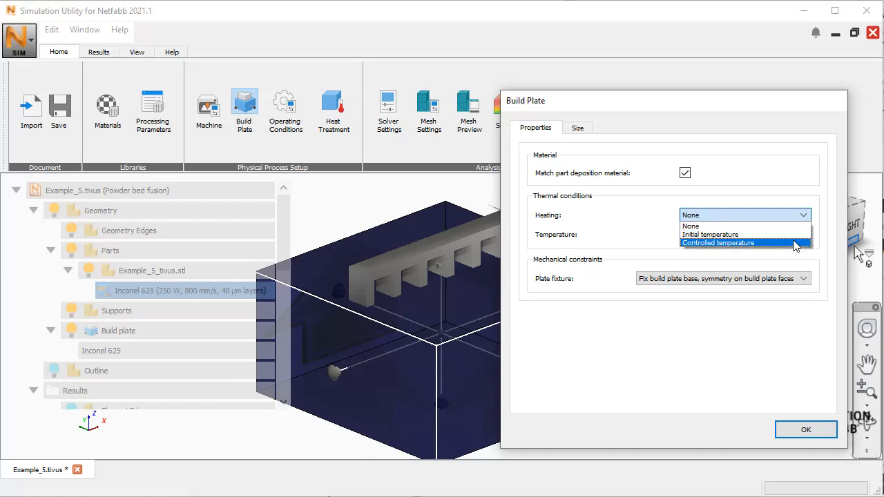
left_click(649, 220)
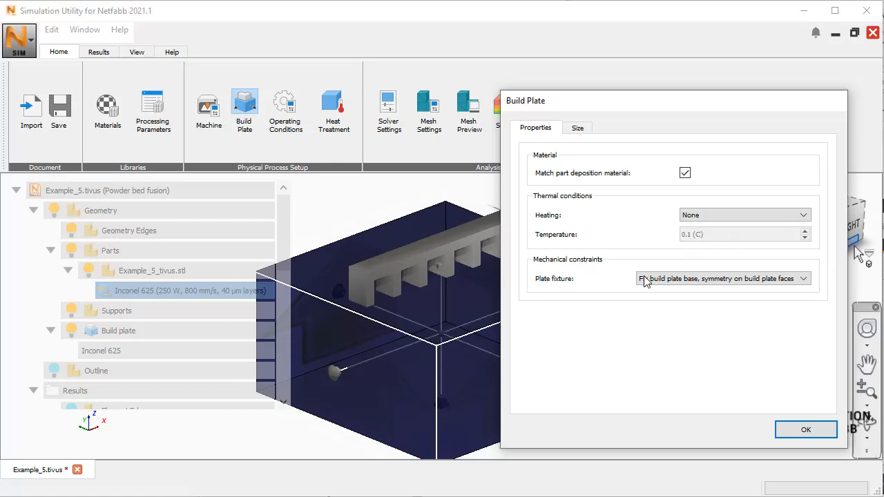
left_click(806, 280)
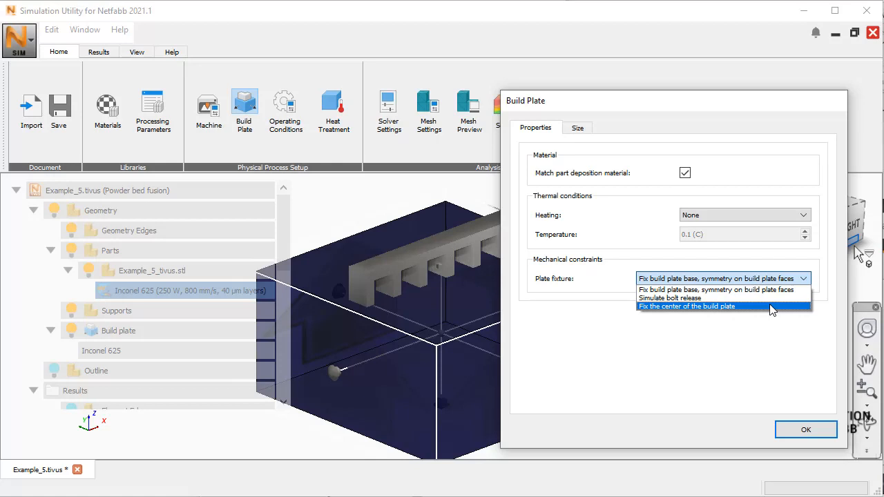
left_click(807, 217)
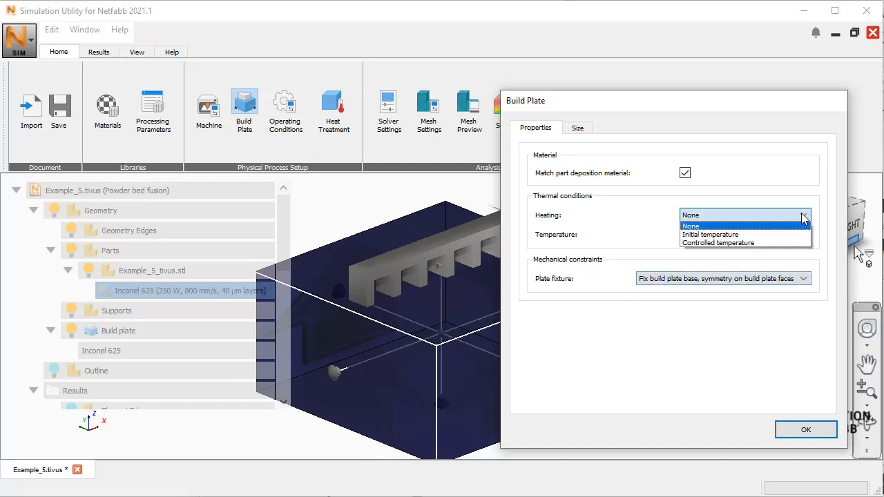
left_click(758, 250)
double_click(695, 234)
type("100 (C")
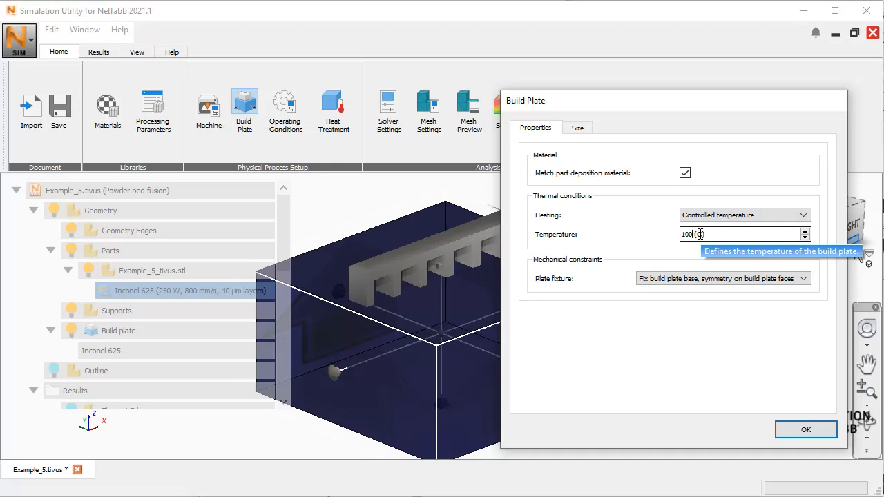
Set the build plate's plate fixture to Simulate bolt release and accept the build plate settings
left_click(805, 280)
left_click(745, 299)
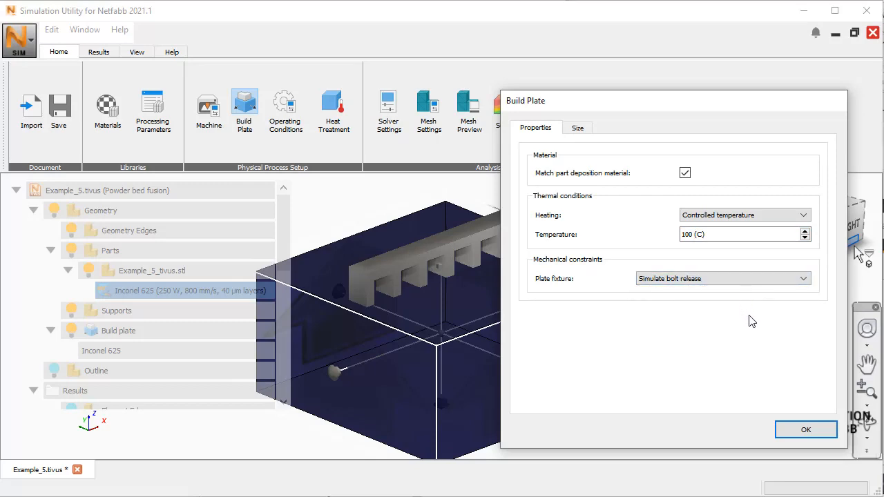
left_click(802, 431)
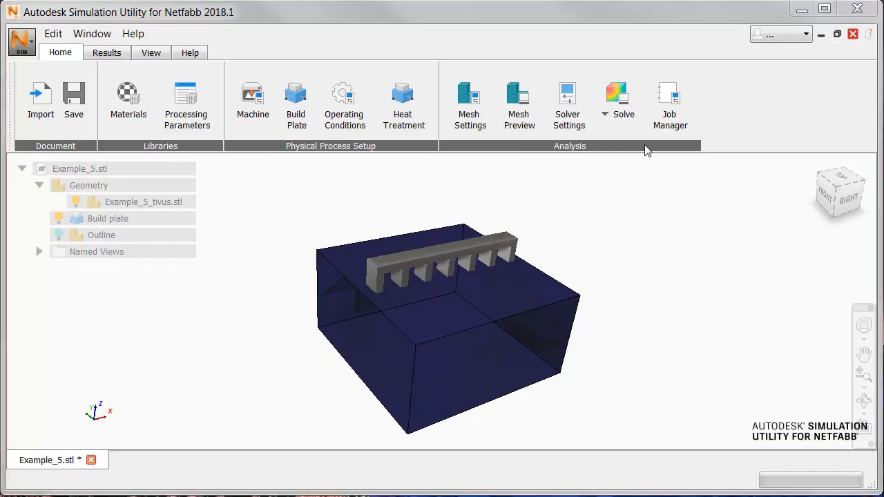
Save the project under the name Boundary Conditions
key("ctrl+s")
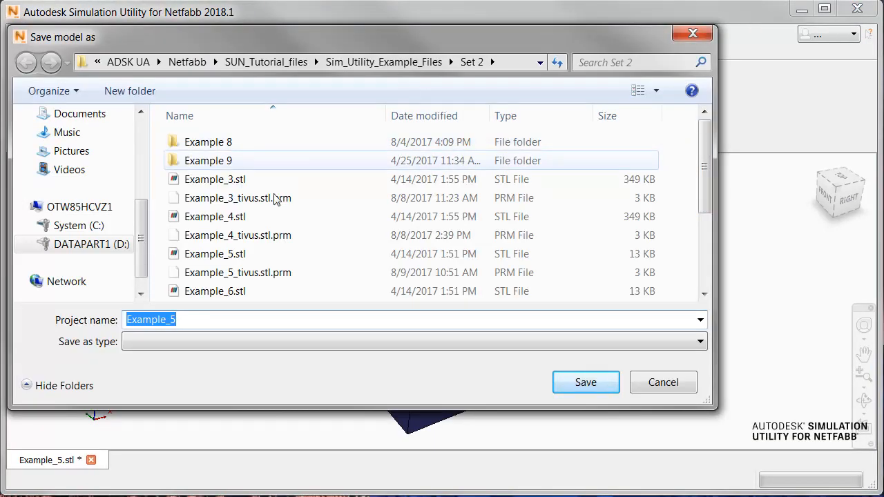
left_click(289, 63)
type("B")
type("oundary")
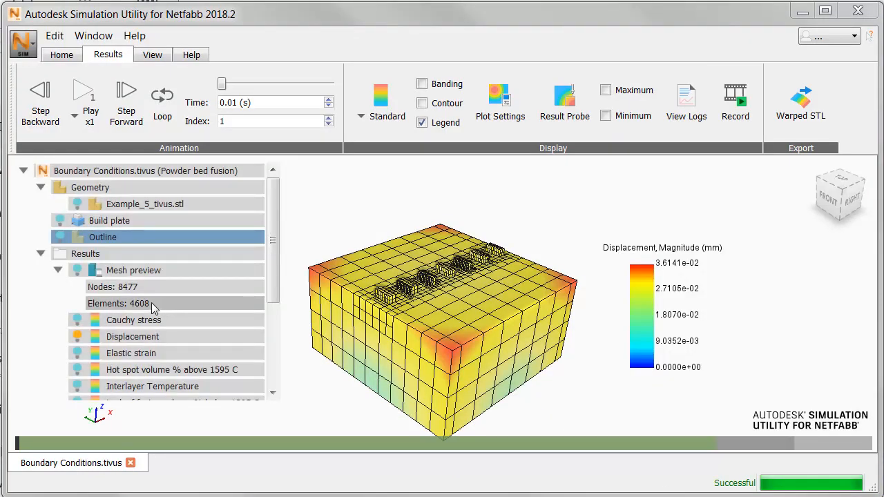
Display the Temperature result on the model and play its animation with looping enabled
left_click_drag(272, 263, 271, 358)
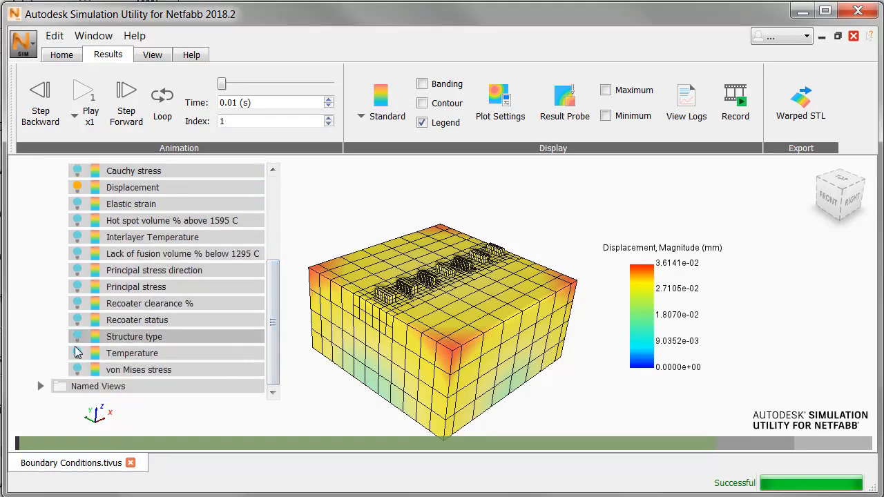
left_click(76, 353)
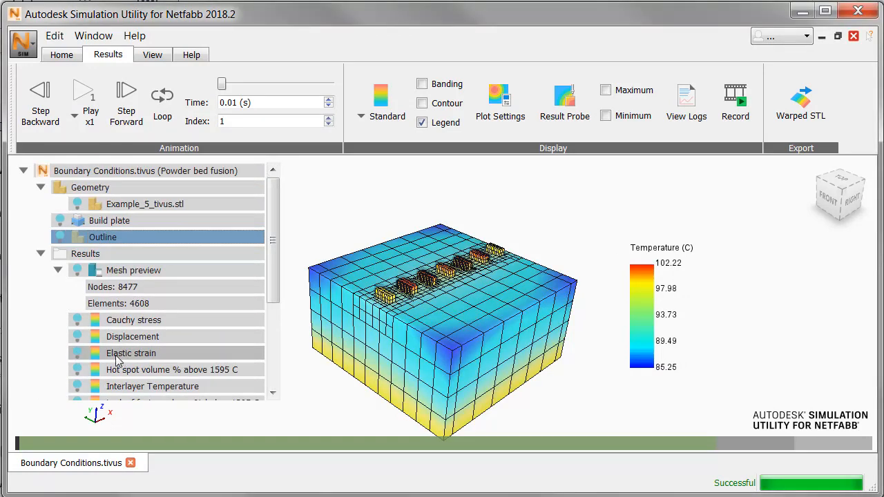
left_click(81, 96)
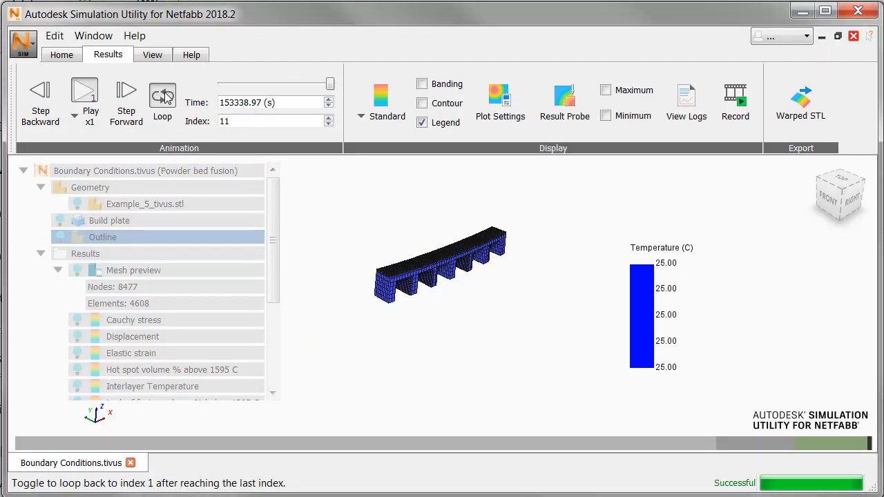
left_click(164, 97)
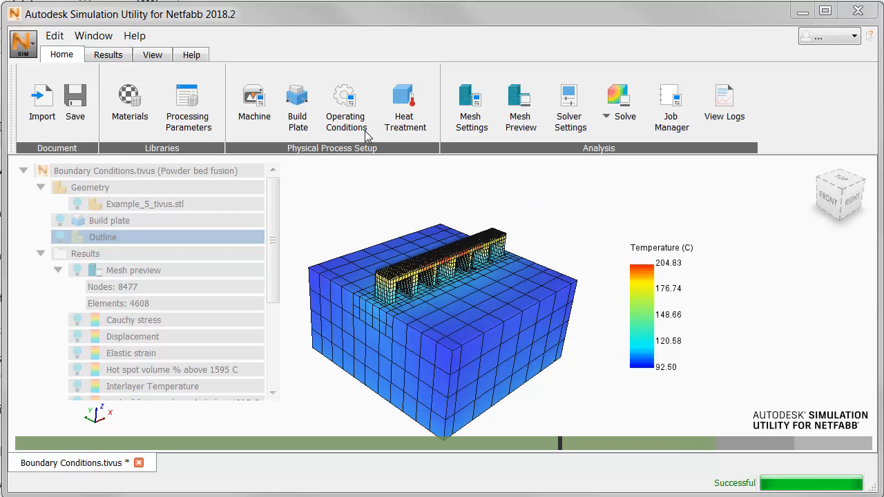
Set the thermal boundary condition to Conduction to loose powder and rerun the simulation locally, agreeing to invalidate the existing results
left_click(120, 61)
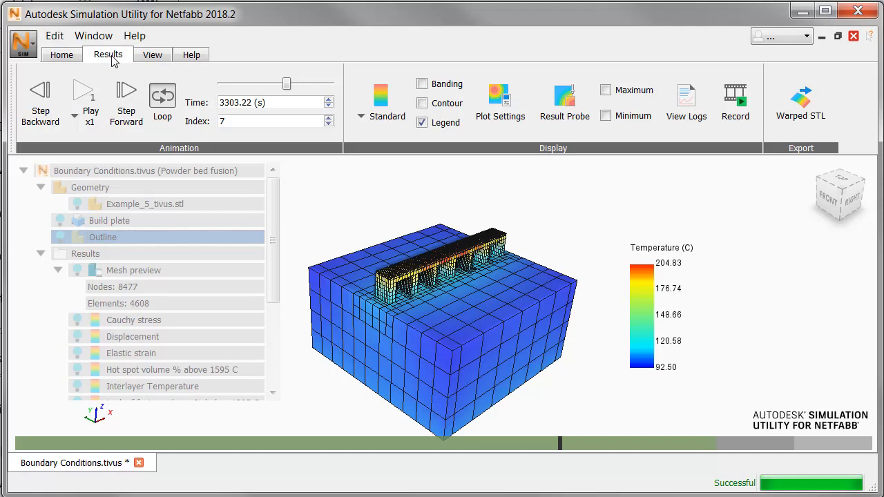
left_click(64, 58)
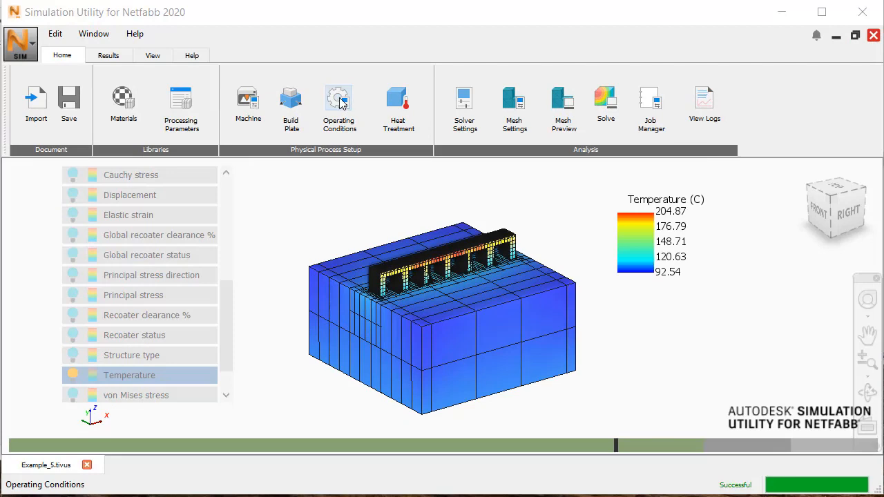
left_click(338, 101)
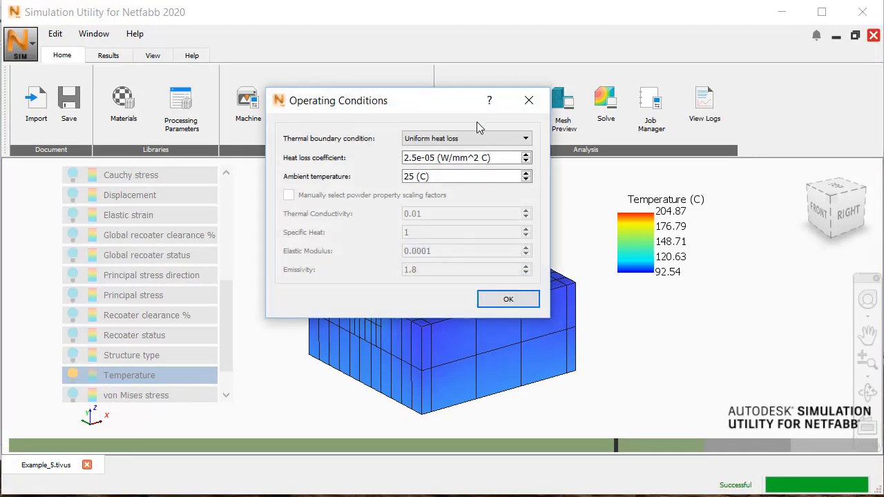
left_click(527, 139)
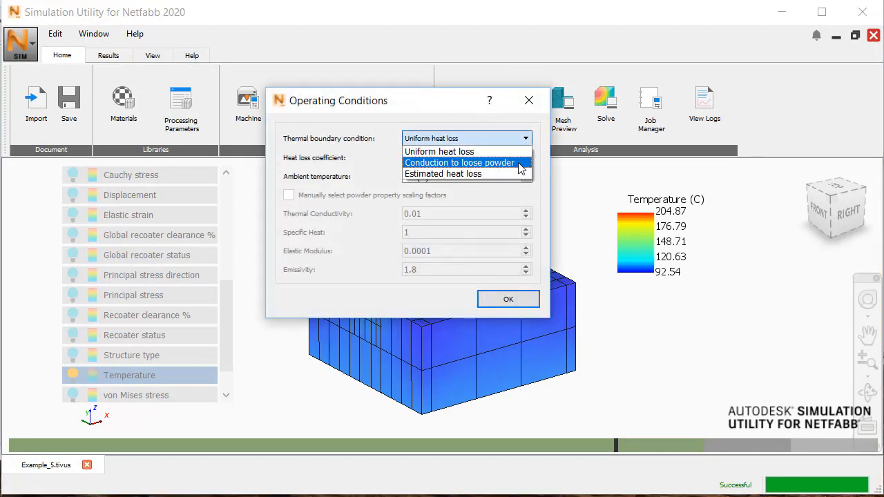
left_click(519, 163)
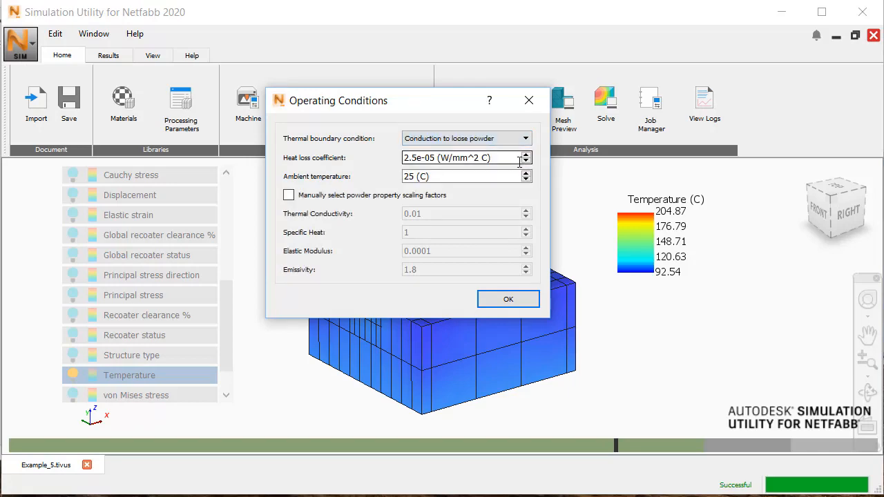
left_click(508, 300)
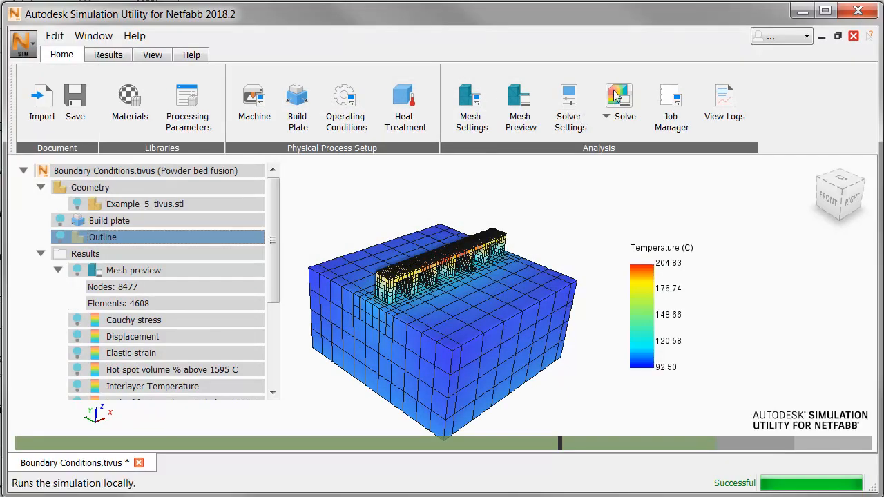
left_click(617, 97)
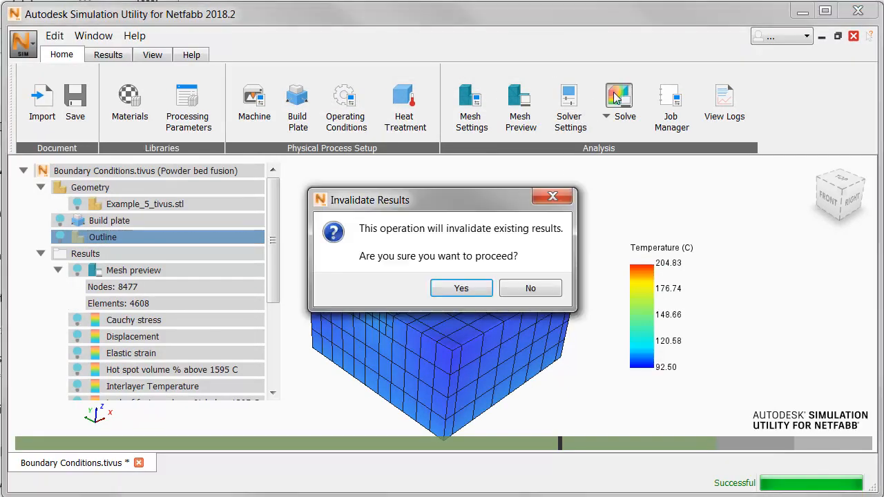
left_click(474, 290)
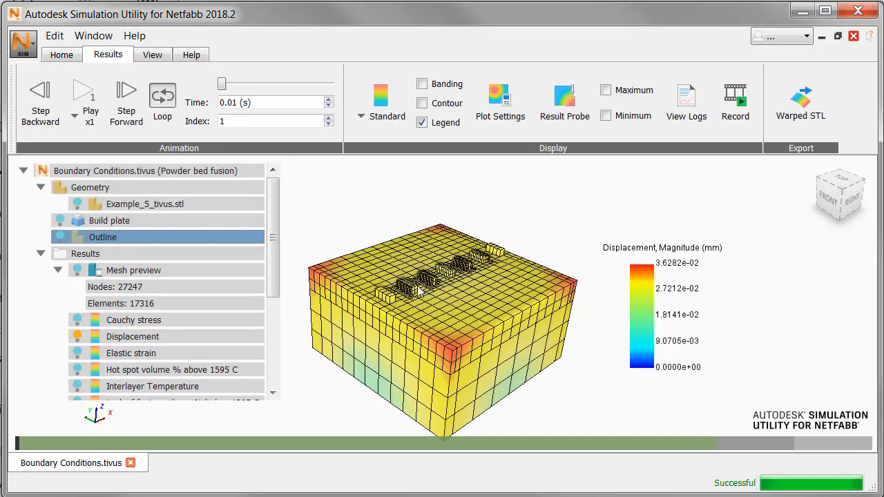
Display the Temperature (trapped powder) result and view its animation from a slightly higher angle
left_click_drag(272, 235, 264, 311)
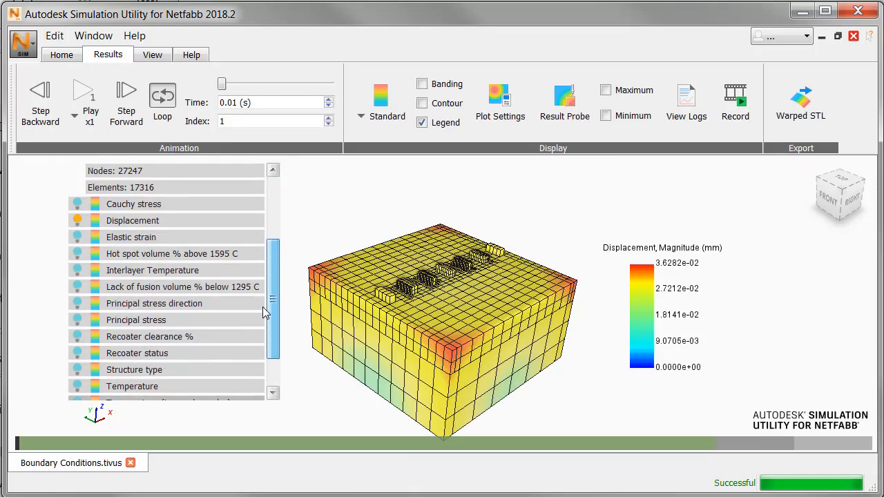
scroll(263, 312, "down", 1)
left_click(78, 367)
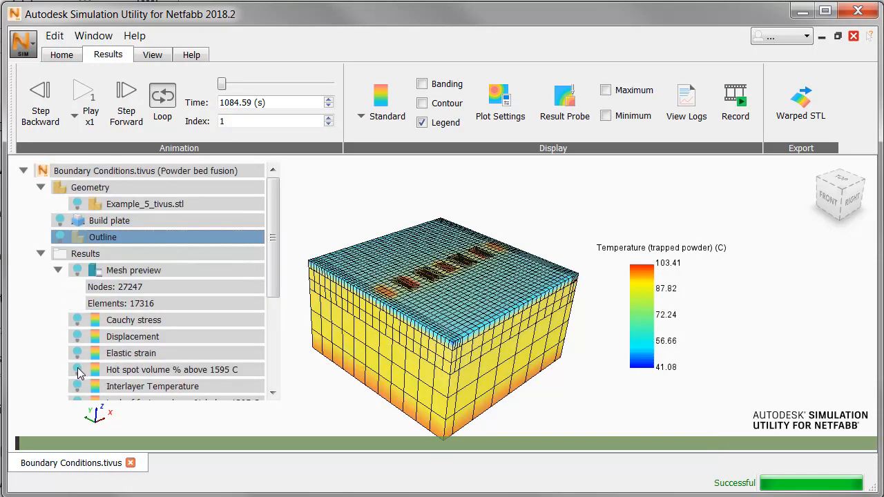
left_click(173, 102)
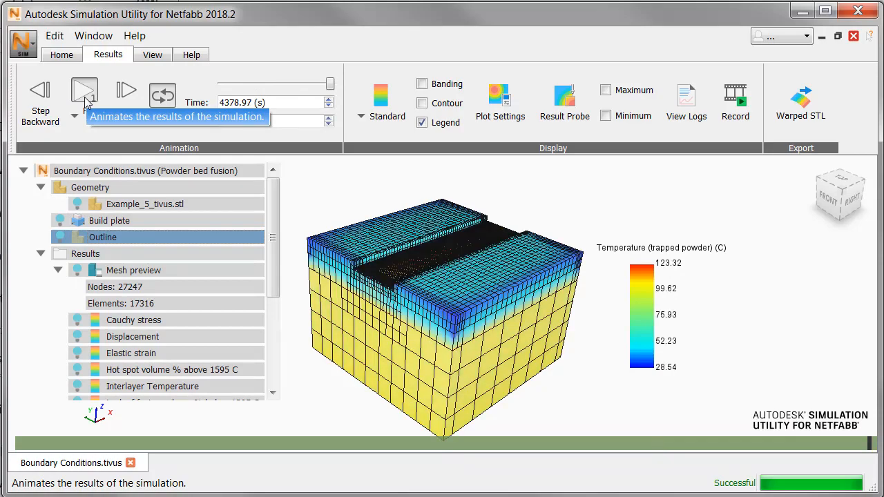
left_click_drag(852, 197, 849, 226)
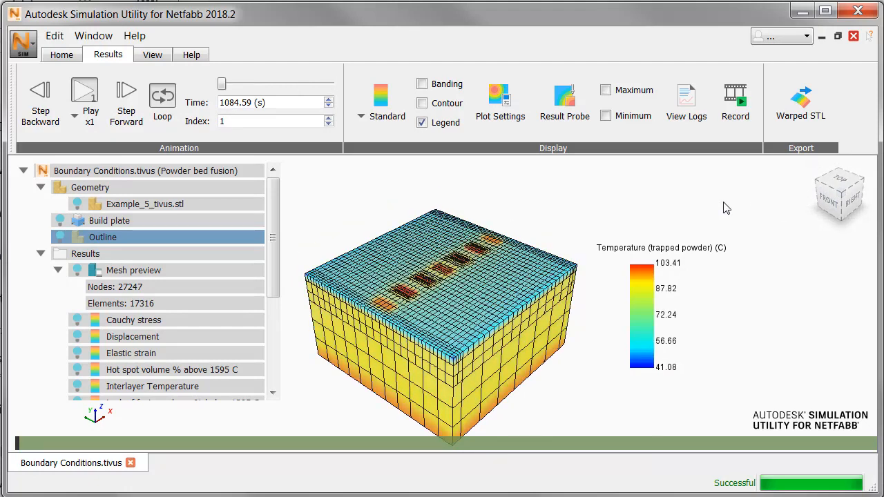